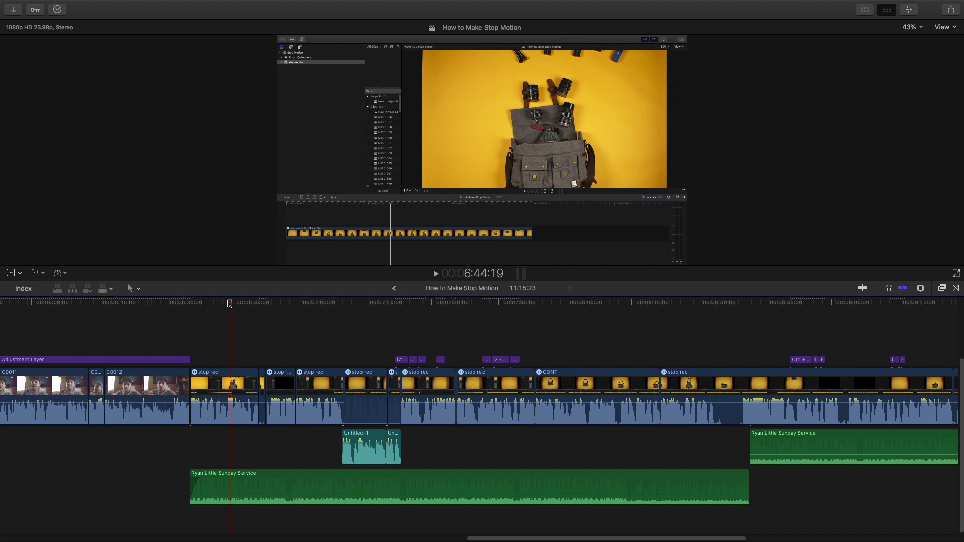
Scrub the stop-motion footage and select the two Untitled audio clips and the stop rec clips.
click(242, 302)
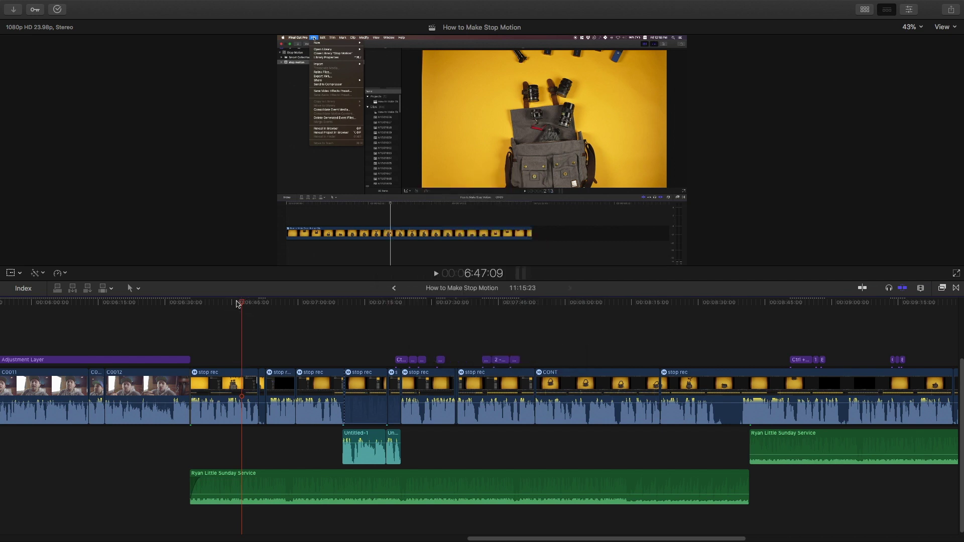
drag(240, 304, 342, 307)
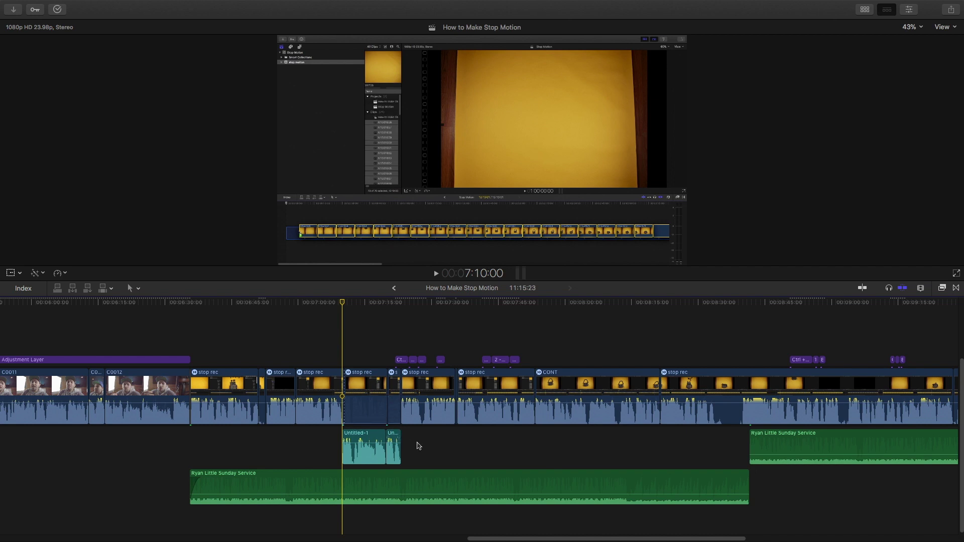
drag(416, 445, 366, 447)
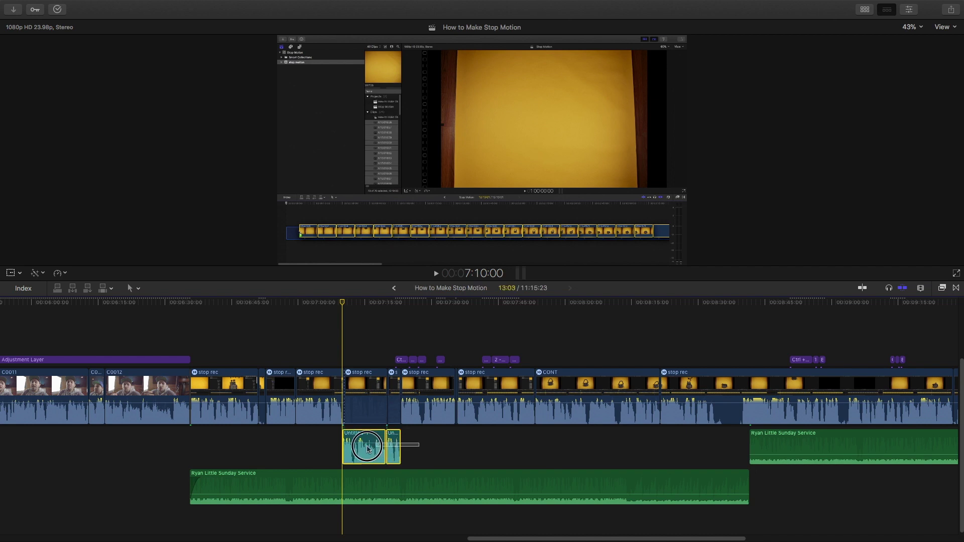
click(367, 370)
super+click(392, 382)
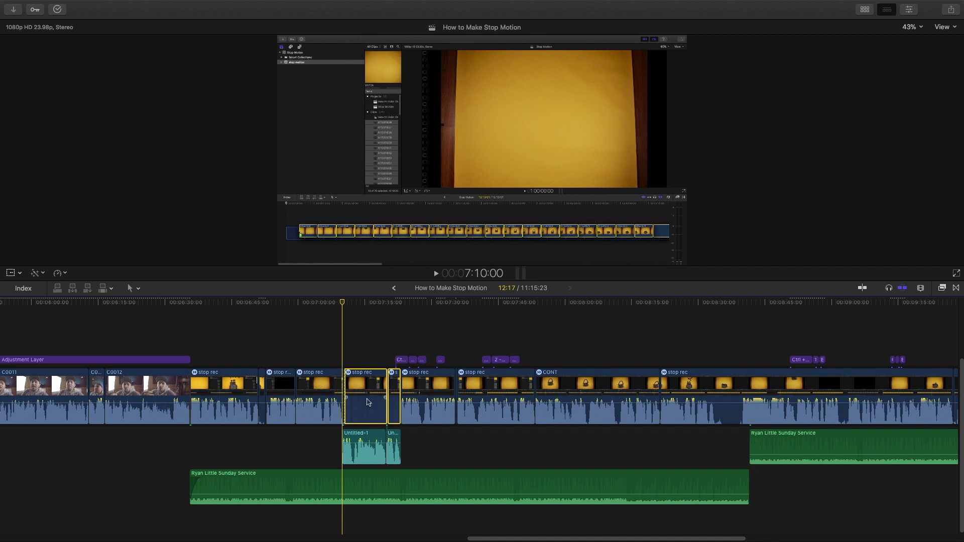
drag(343, 309, 380, 321)
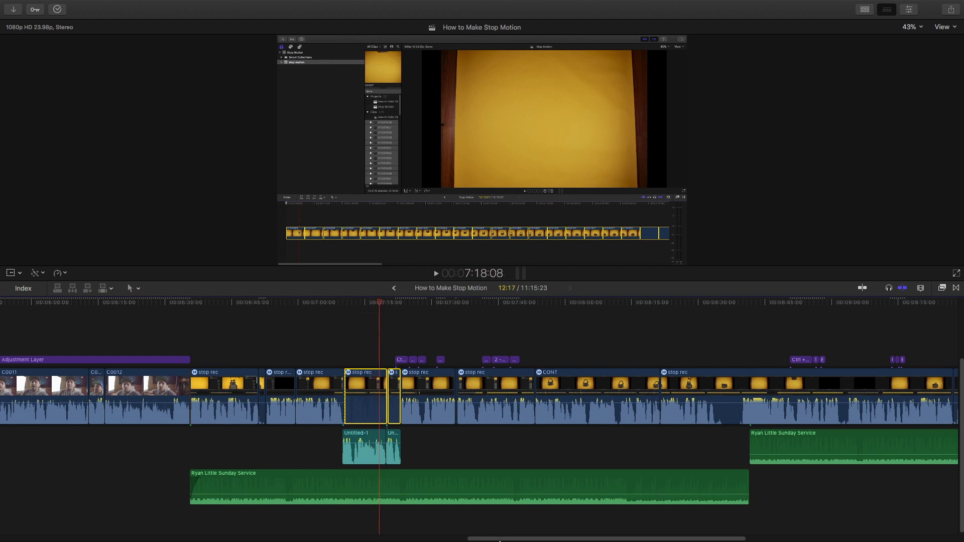
Zoom the timeline in around the cut and select the left stop rec clip.
drag(502, 538, 654, 539)
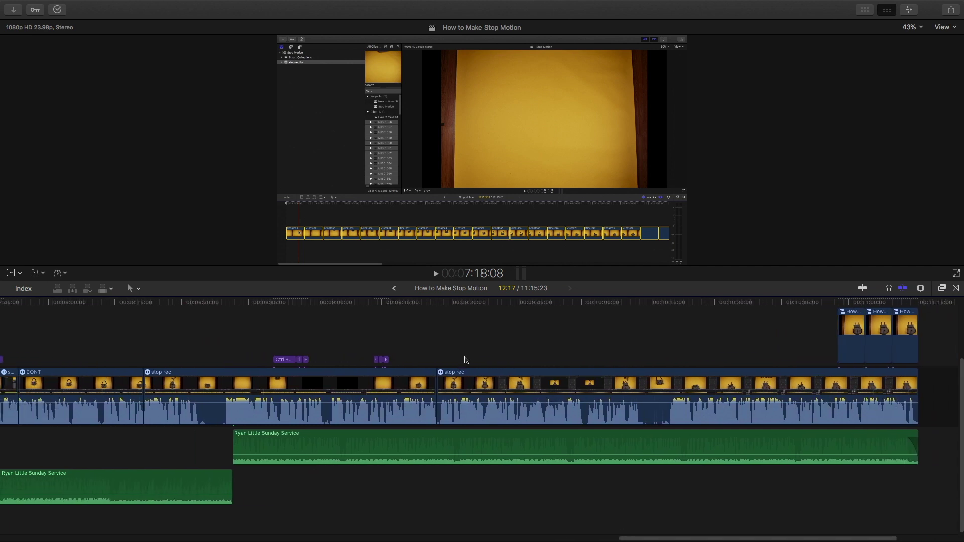
click(439, 350)
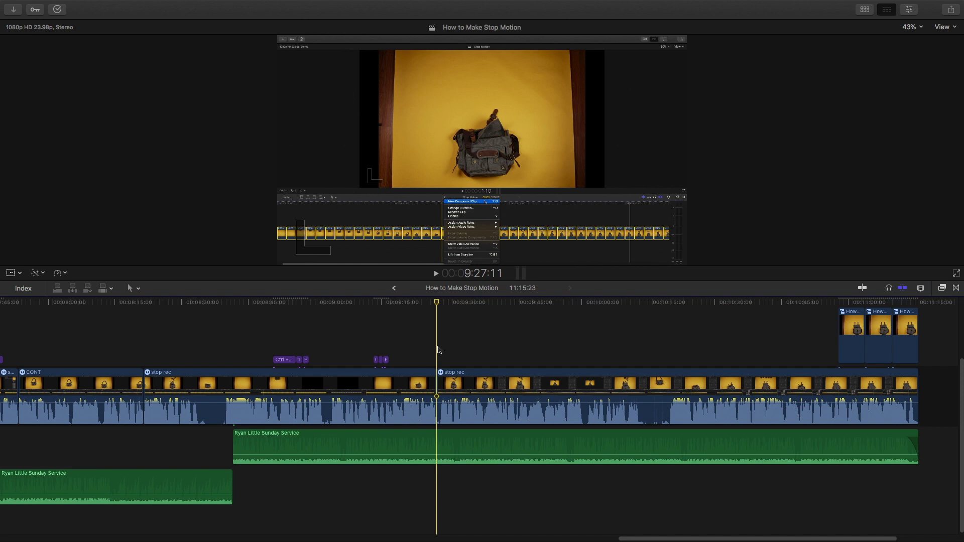
key(super+equal)
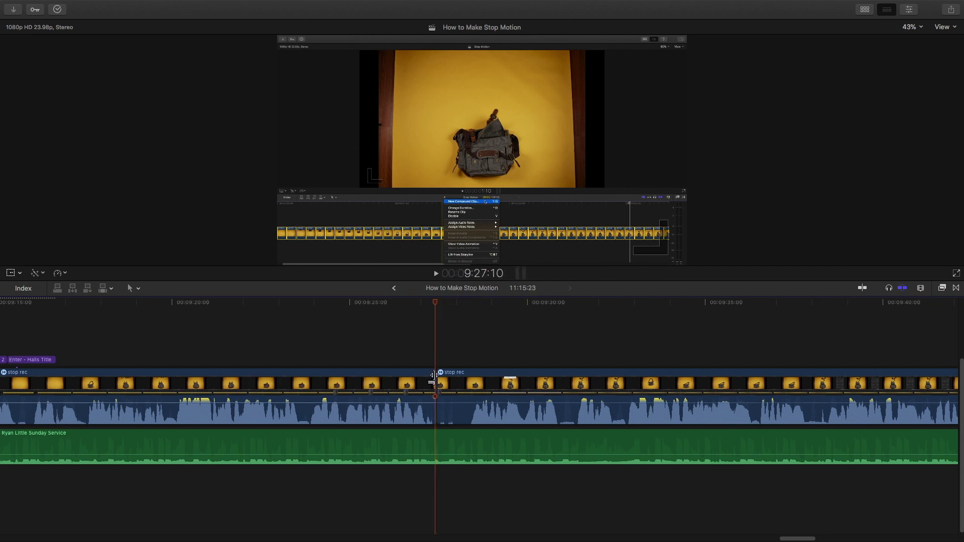
click(432, 381)
click(430, 378)
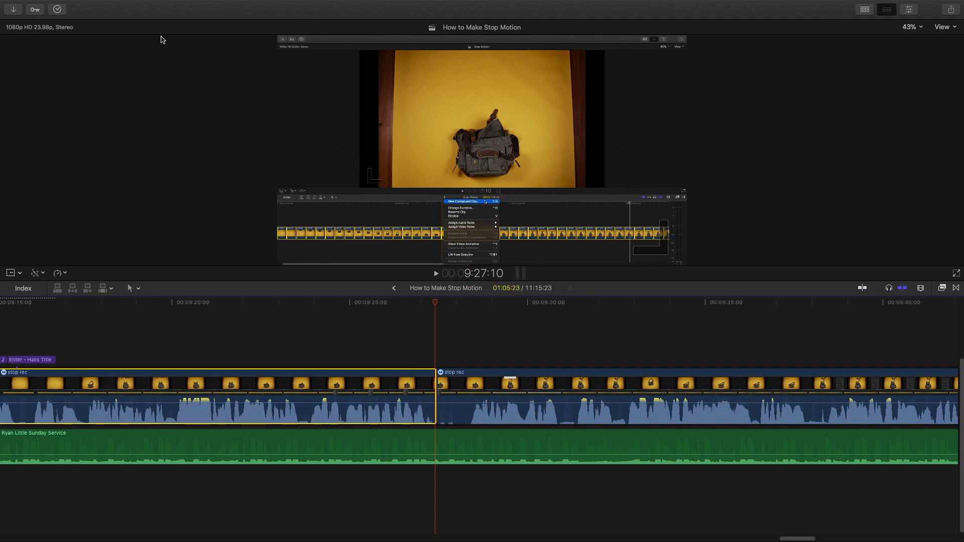
Add a freeze frame via Edit > Add Freeze Frame and park the playhead at its start.
click(107, 5)
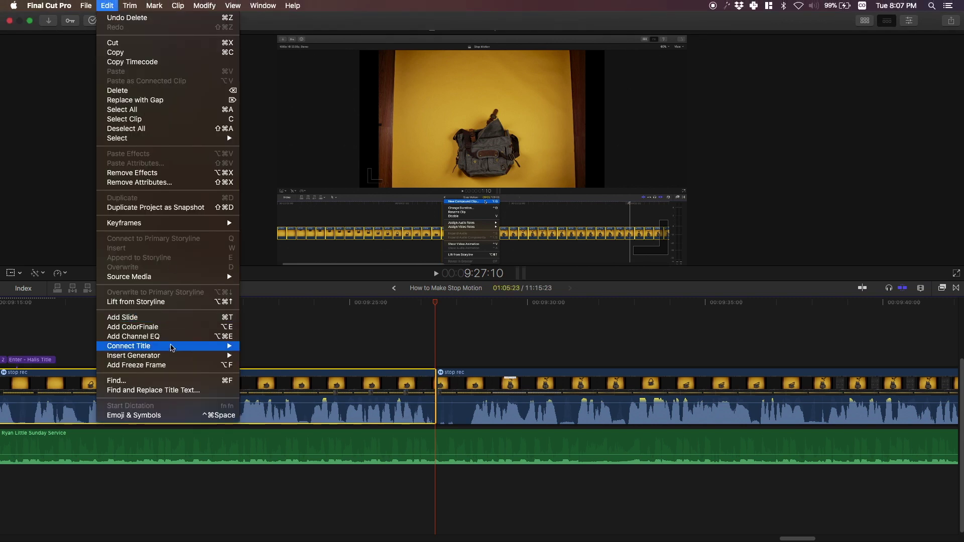
click(151, 365)
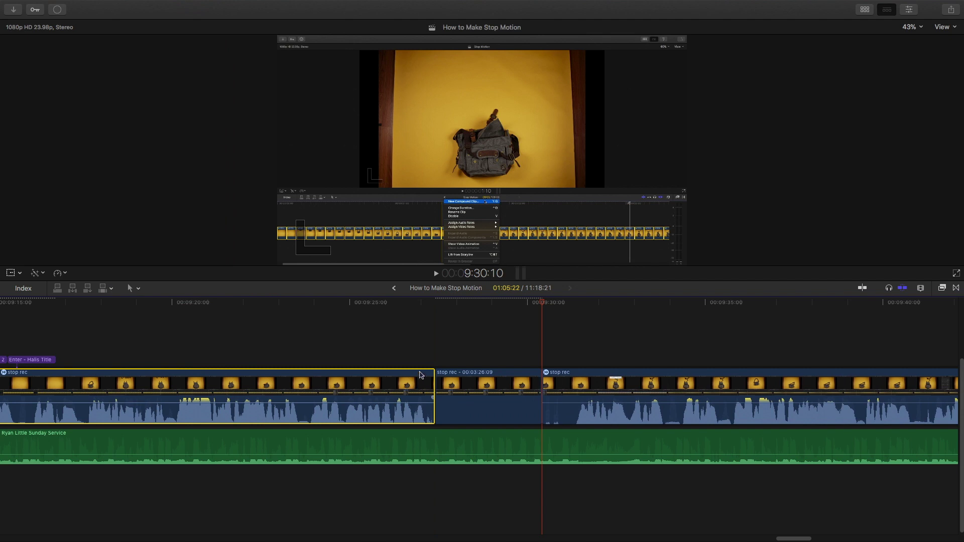
click(424, 358)
click(428, 305)
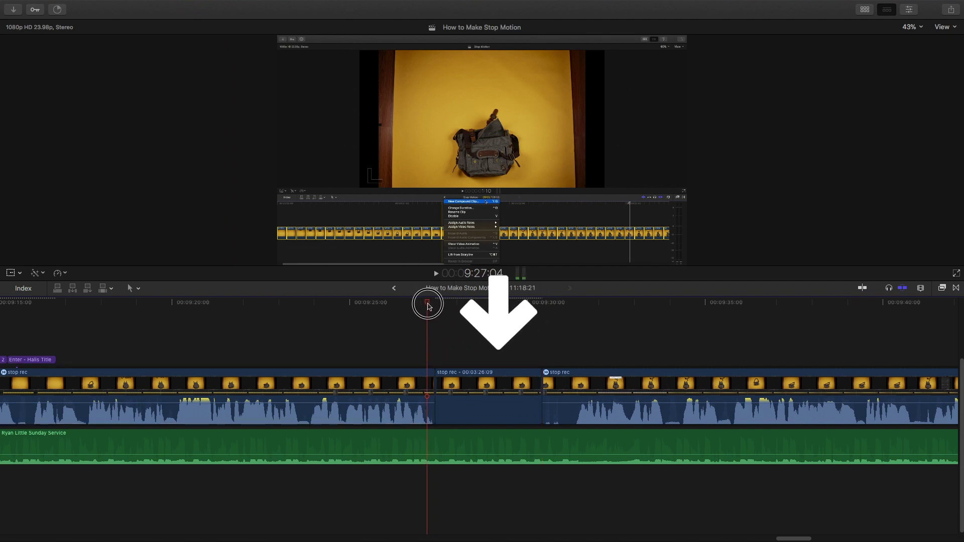
key(Down)
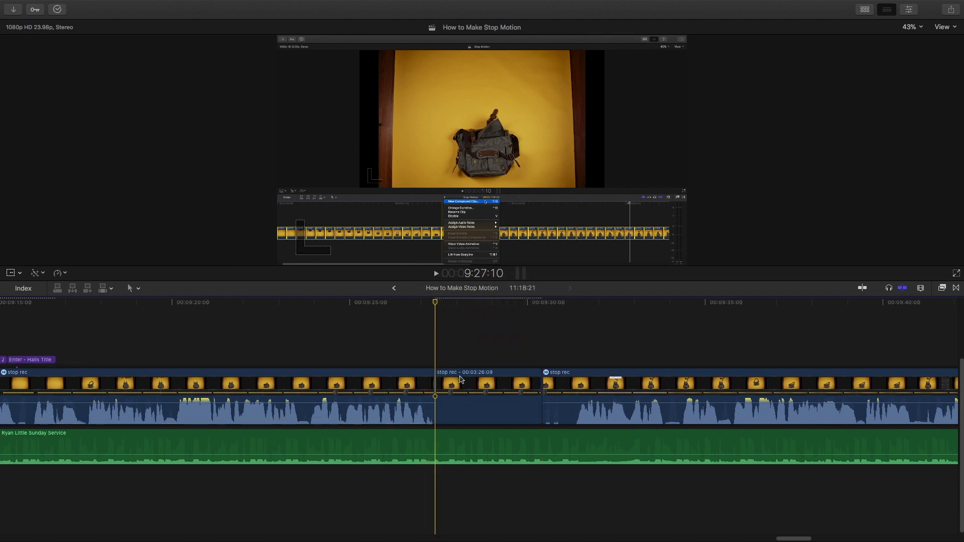
Extend the freeze frame by 1:20 to a 4:20 duration.
click(461, 380)
drag(543, 379, 606, 380)
click(438, 335)
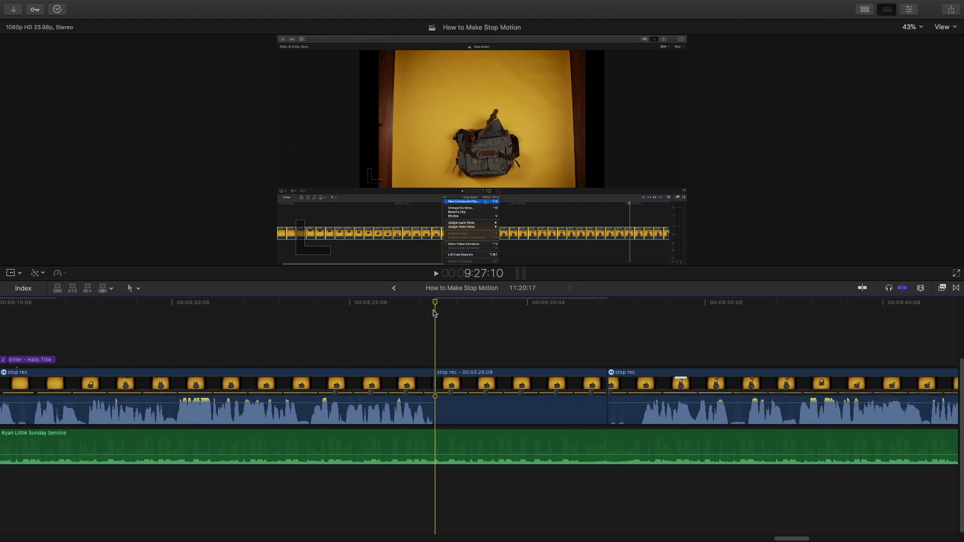
click(436, 305)
Open the Record Voiceover window and move it to the left.
mouse_move(210, 4)
click(263, 6)
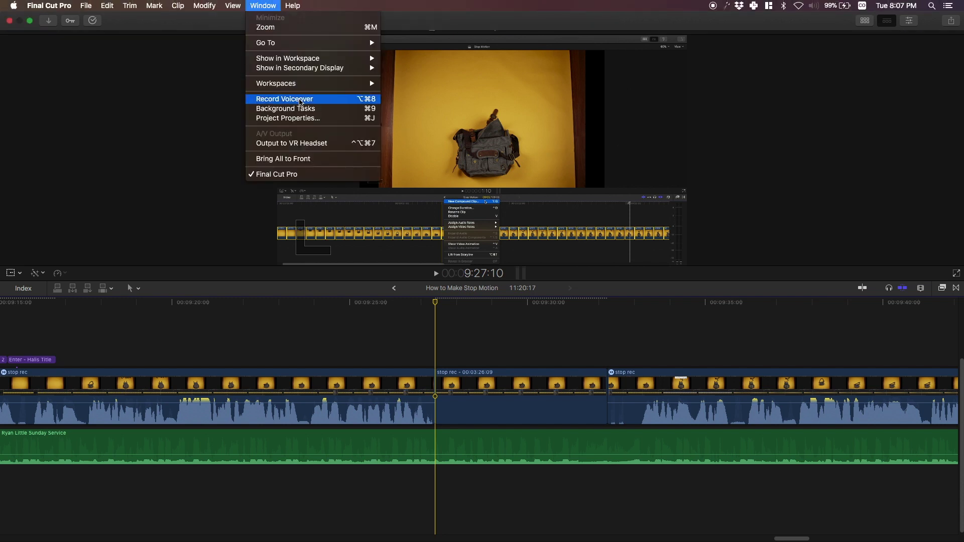
click(300, 98)
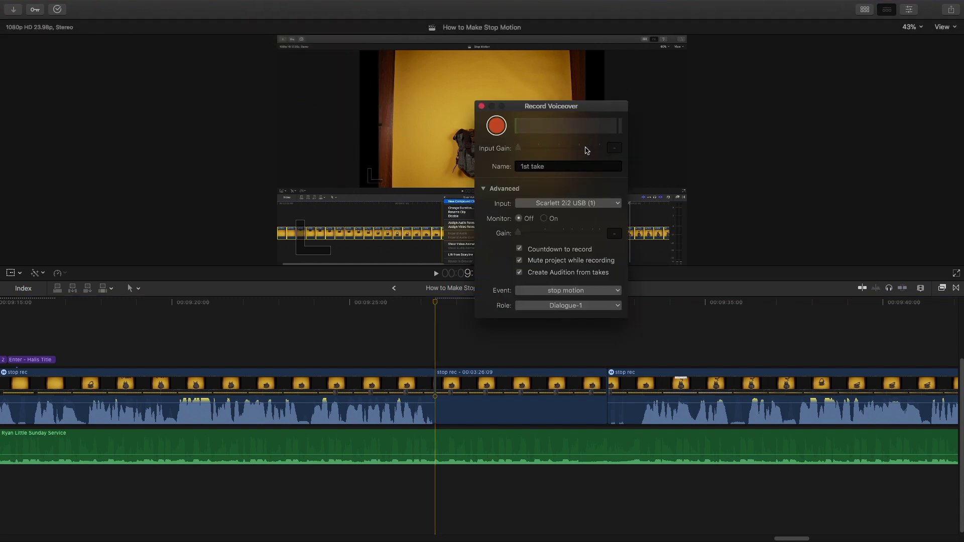
drag(584, 102, 549, 106)
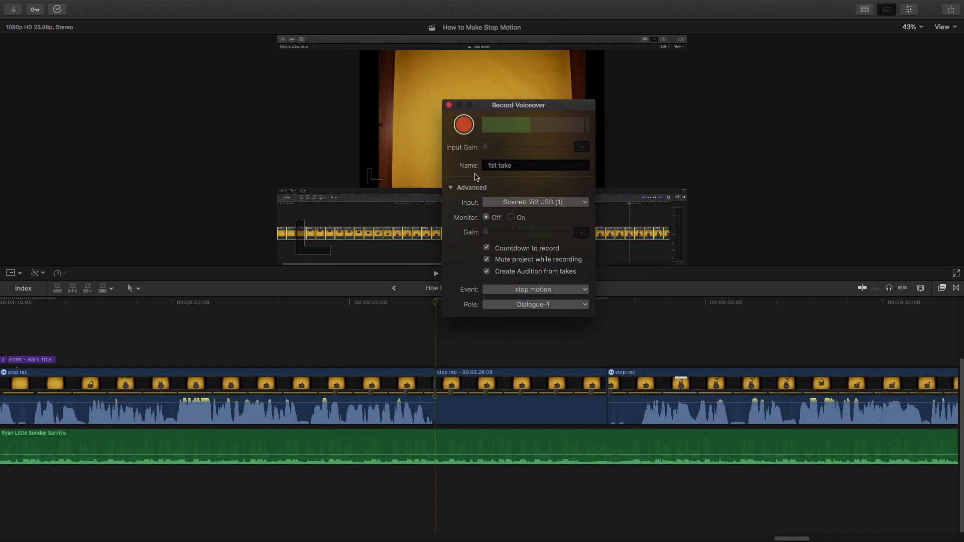
Select the take name '1st take' and open the audio input list showing Scarlett 2i2 USB.
click(520, 165)
drag(521, 165, 486, 165)
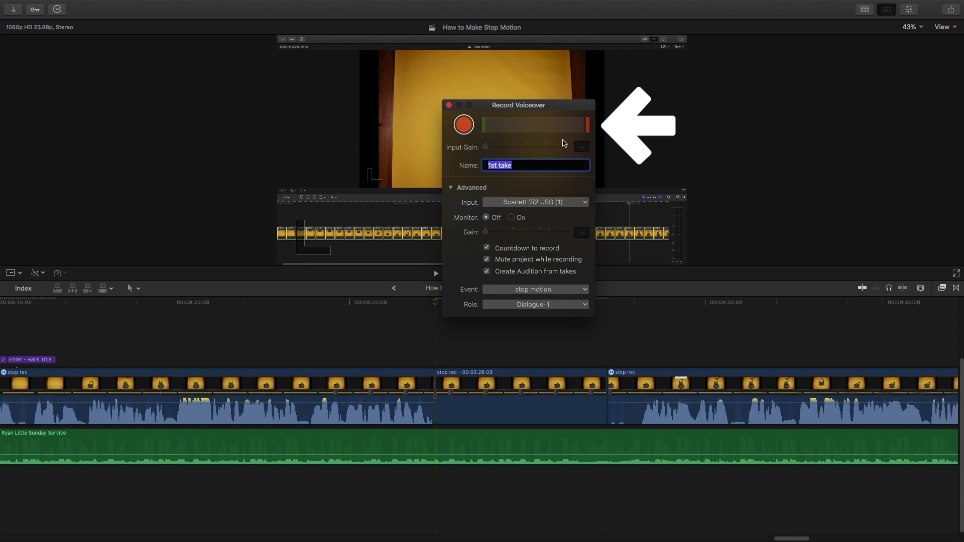
click(535, 202)
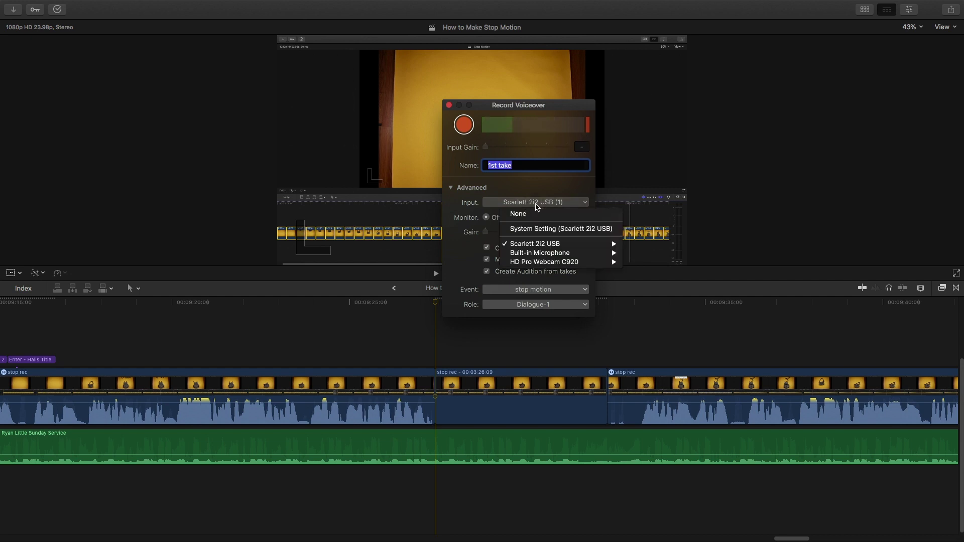
mouse_move(543, 246)
click(565, 198)
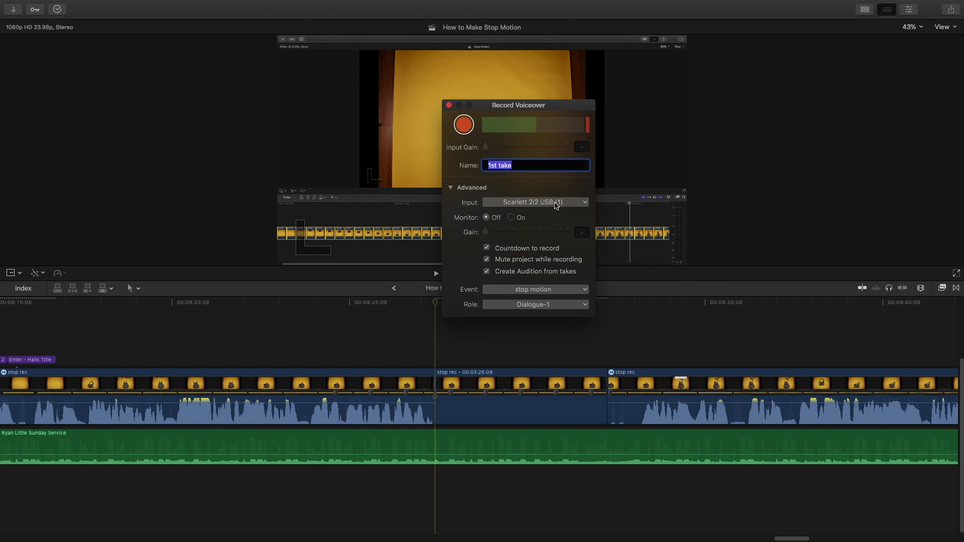
click(556, 204)
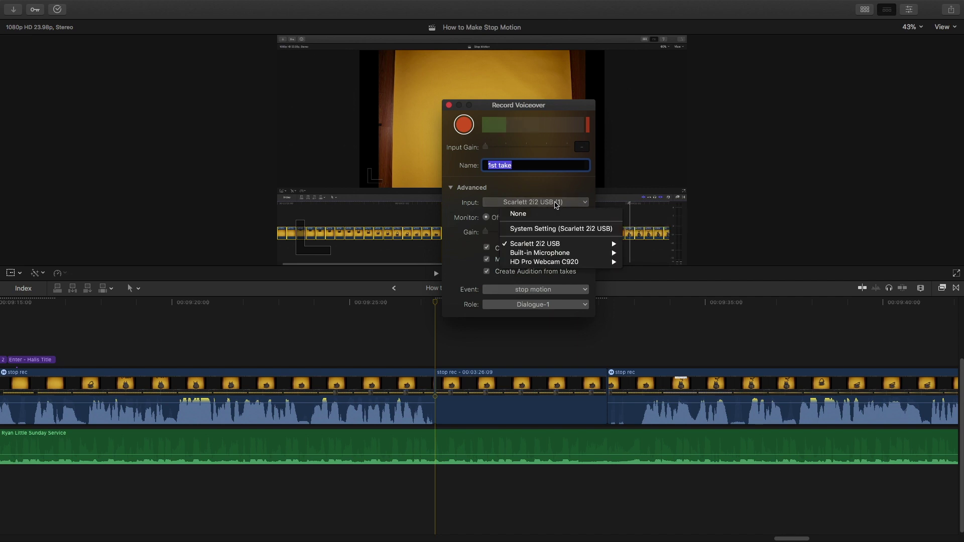
click(556, 205)
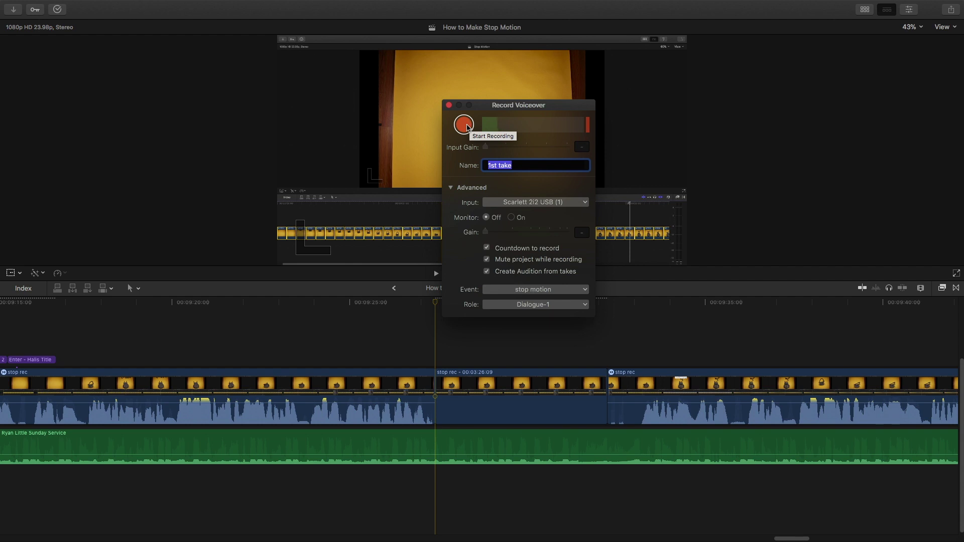
click(465, 125)
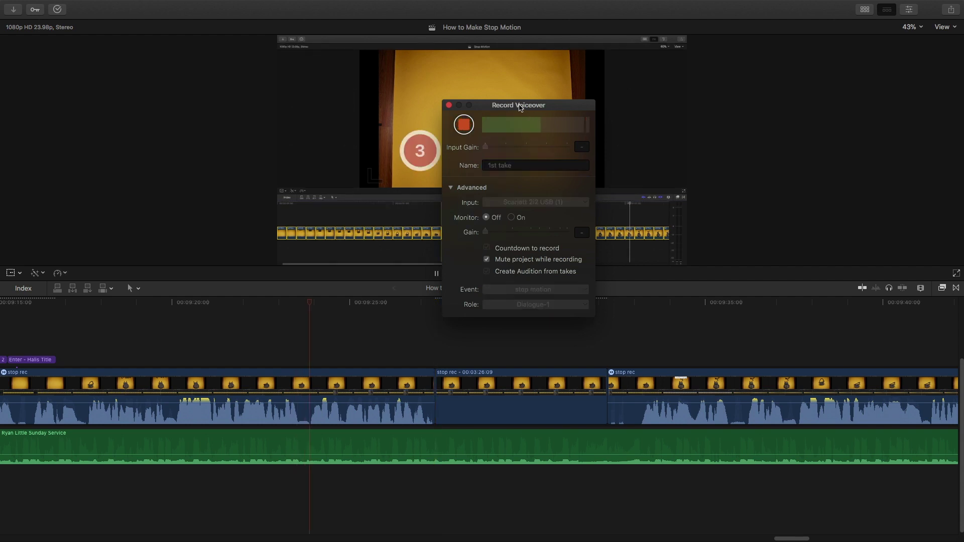
drag(520, 107, 726, 95)
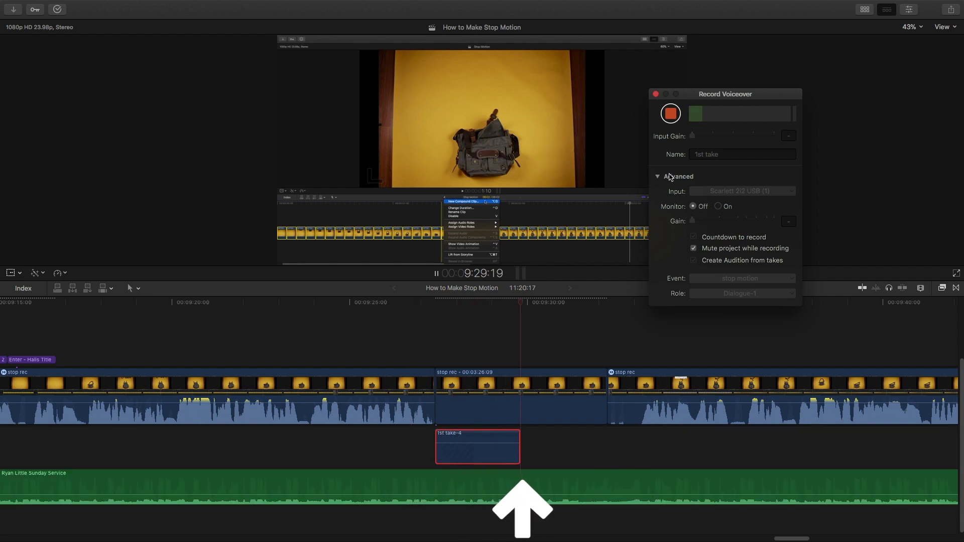
click(673, 113)
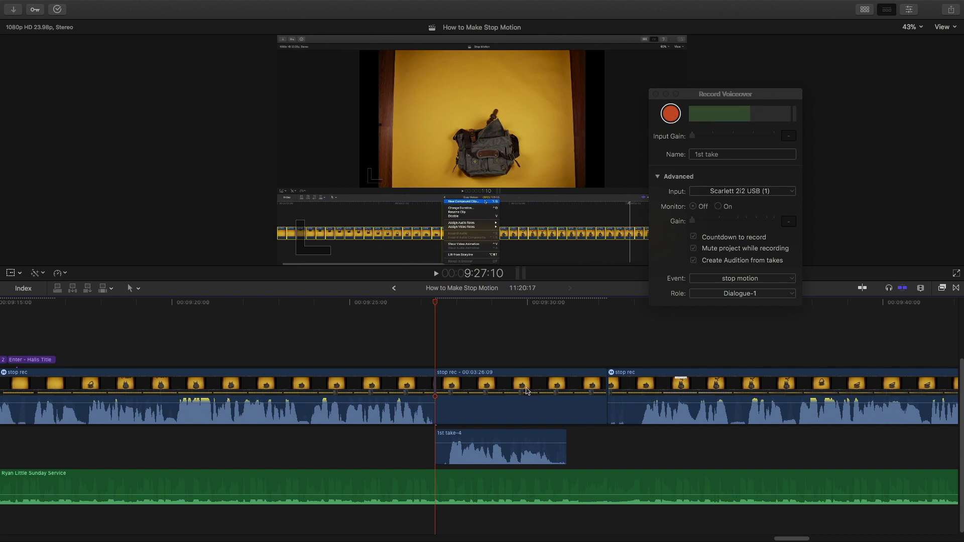
click(495, 436)
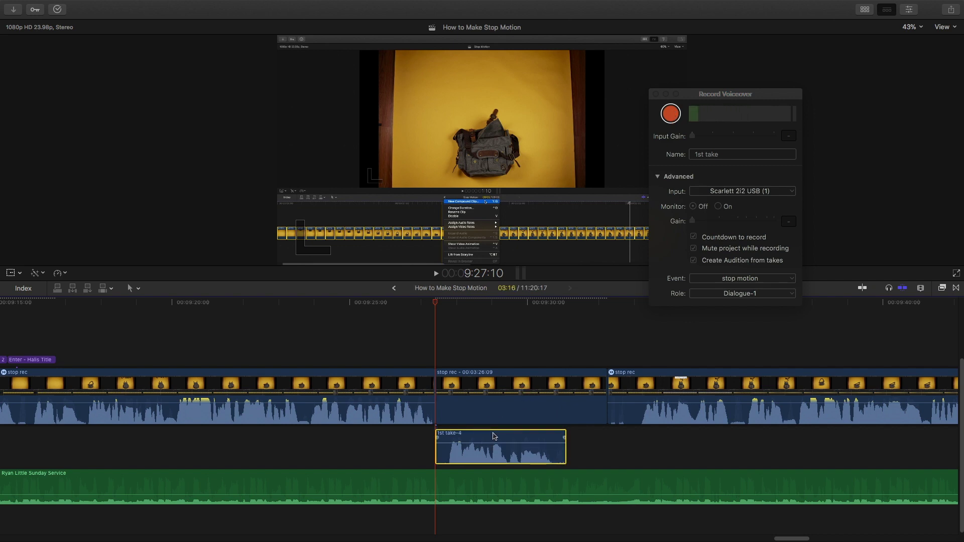
key(Delete)
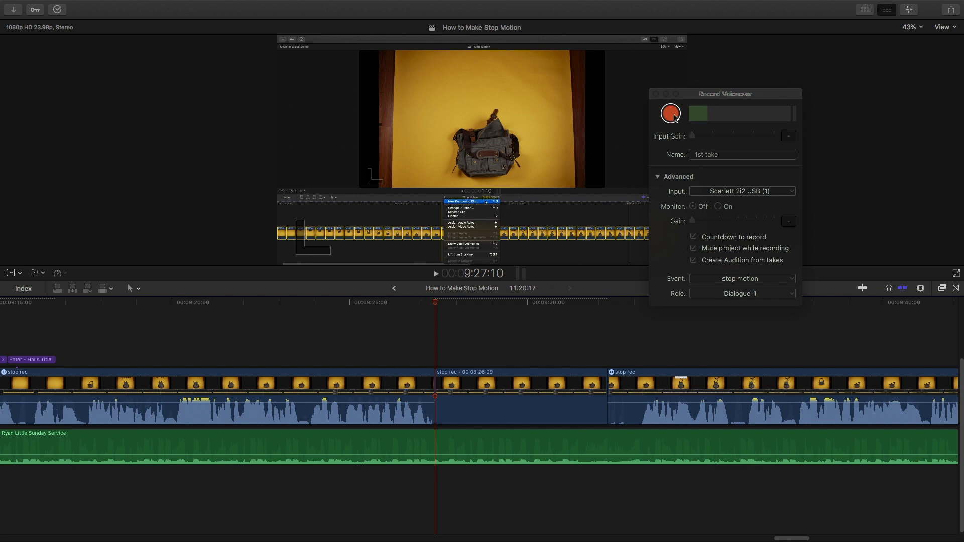
Record the '1st take-5' voiceover starting at 9:27 beneath the stop rec clips.
click(671, 113)
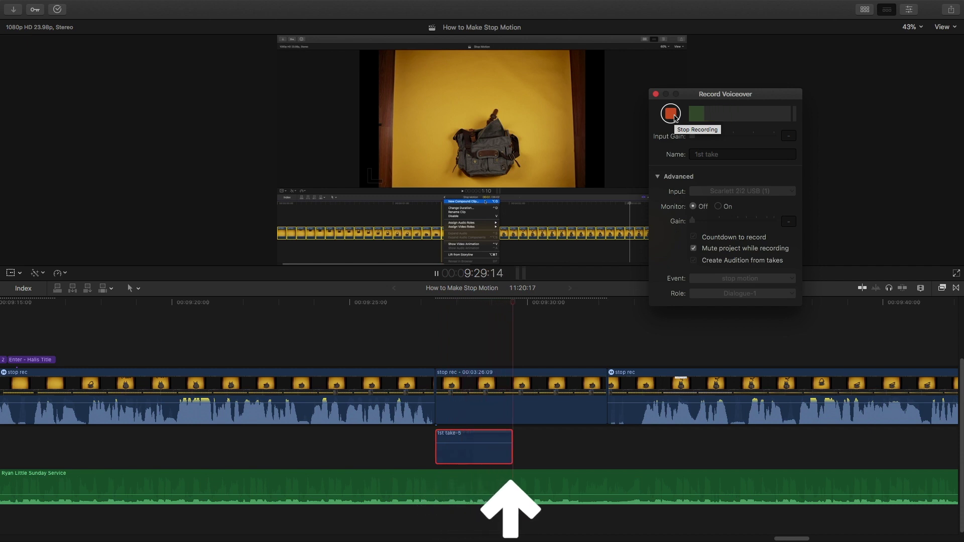
click(671, 113)
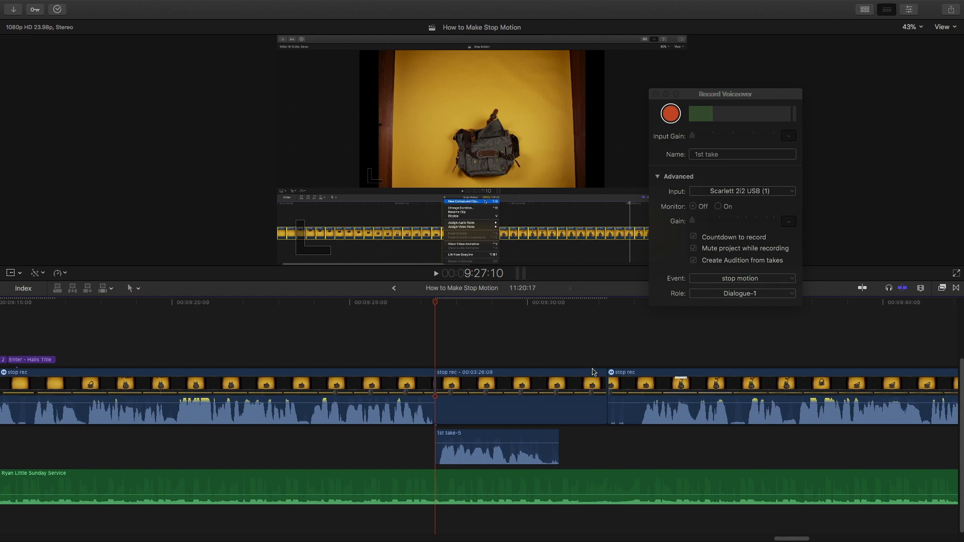
Trim the freeze frame to end with '1st take-5', then play it back from its start.
drag(604, 383, 558, 387)
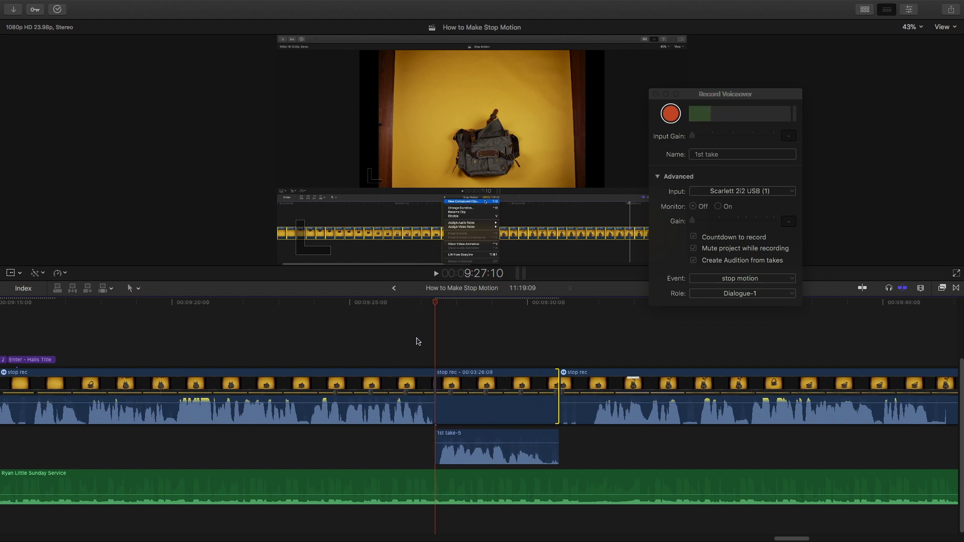
click(419, 342)
drag(421, 301, 310, 345)
key(space)
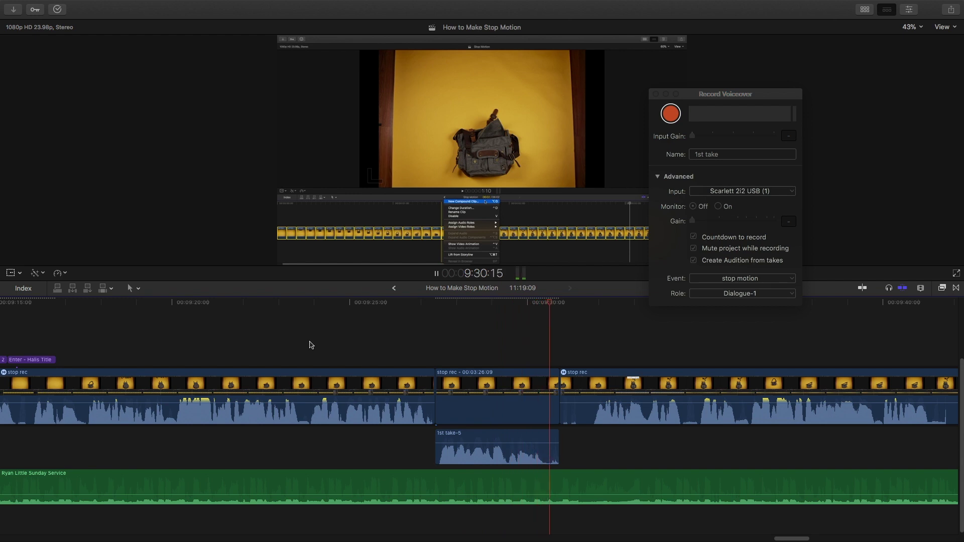
Stop playback and trim the freeze frame about 19 frames shorter, ending before the voiceover.
key(space)
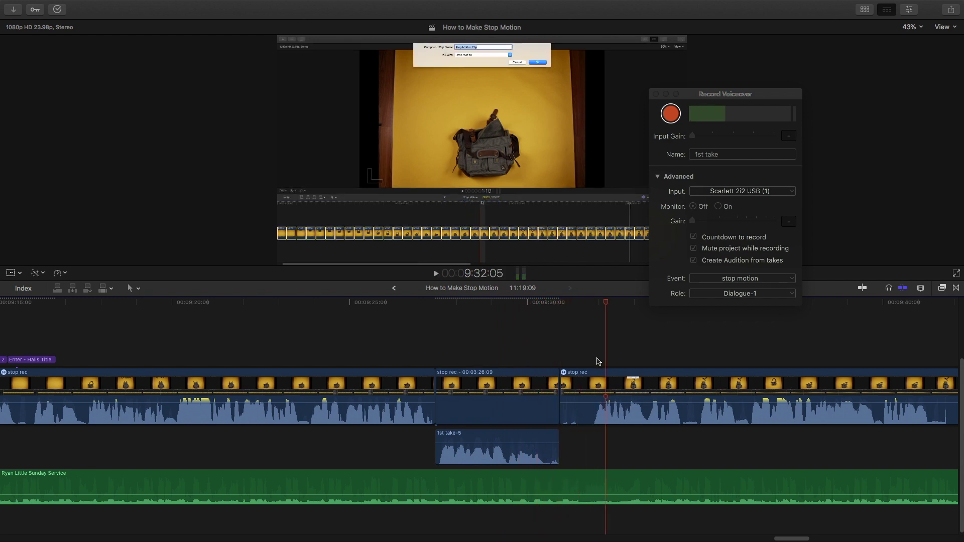
drag(554, 384, 526, 390)
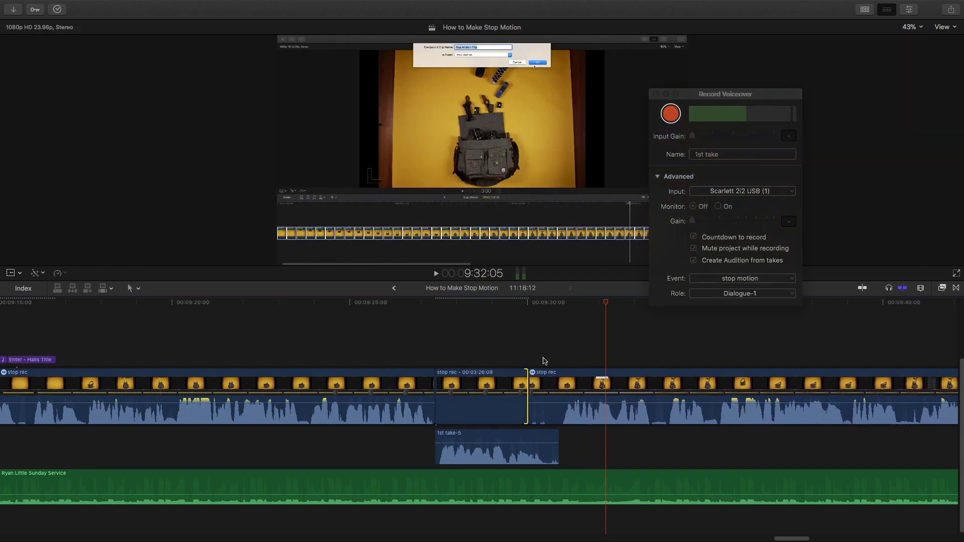